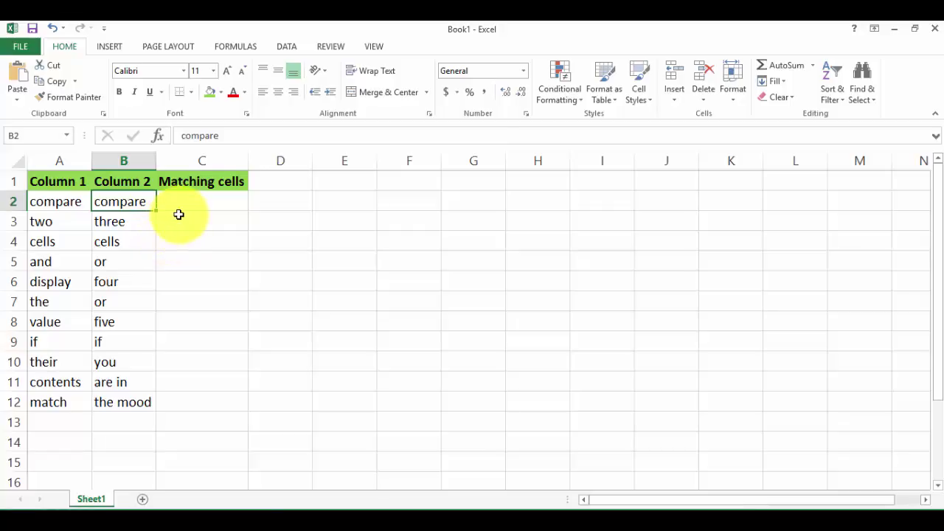
# - Point out that 'compare' matches in A2 and B2, while 'two' and 'three' differ in row 3
pyautogui.click(59, 206)
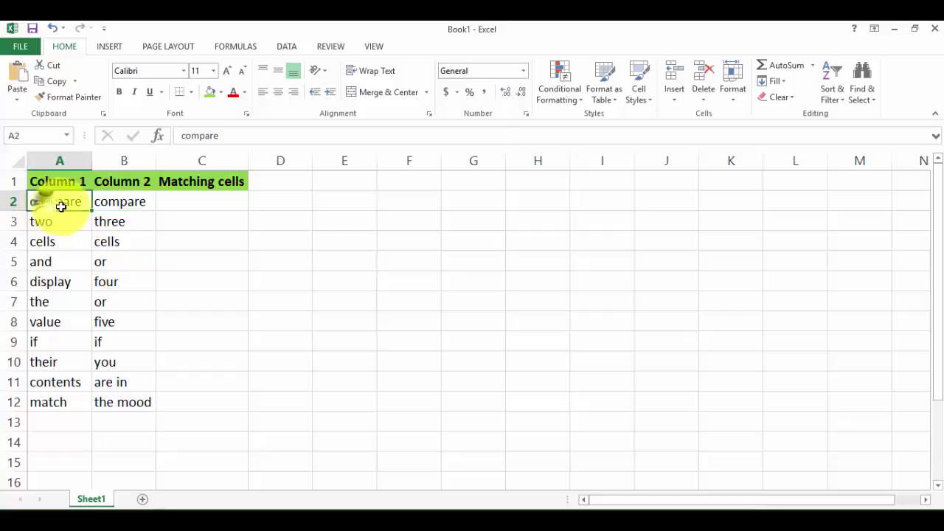
pyautogui.click(126, 203)
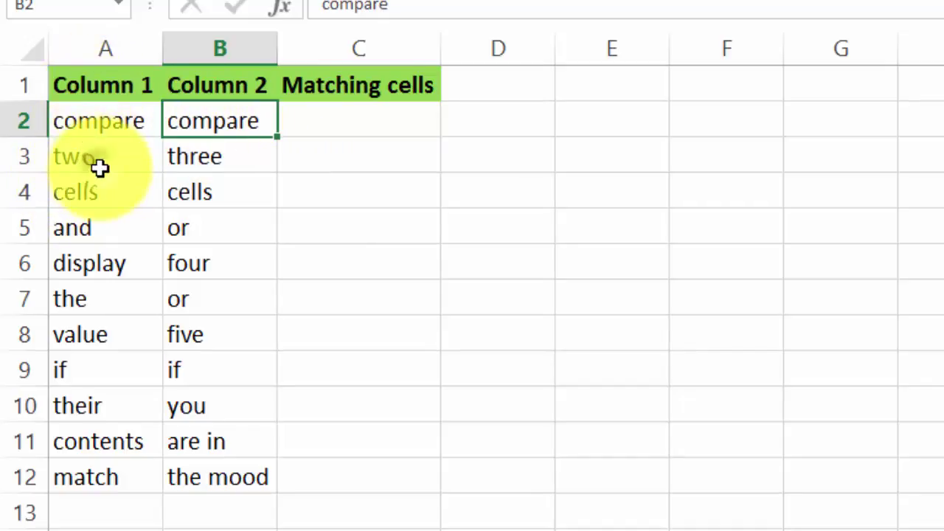
pyautogui.click(98, 168)
pyautogui.click(205, 164)
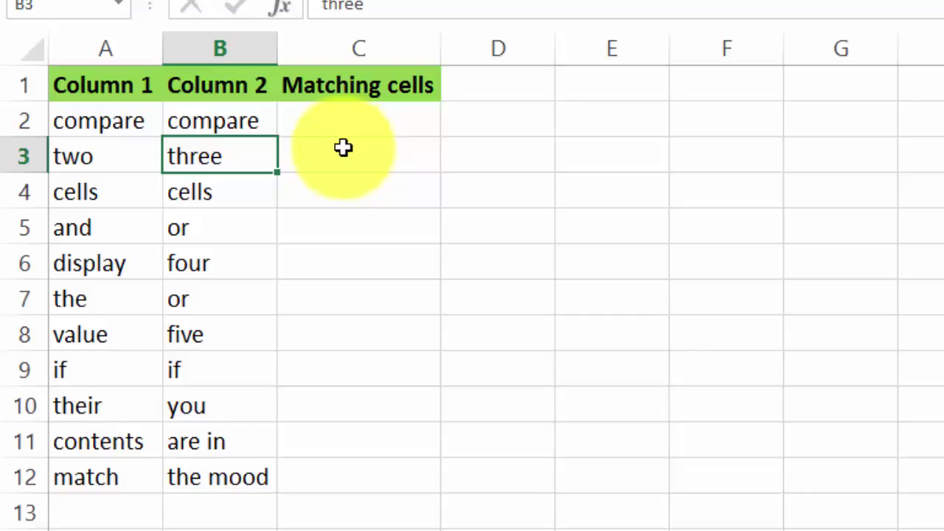
# - Start the formula =if(exact(A2,B2), in C2 to compare A2 with B2
pyautogui.click(332, 119)
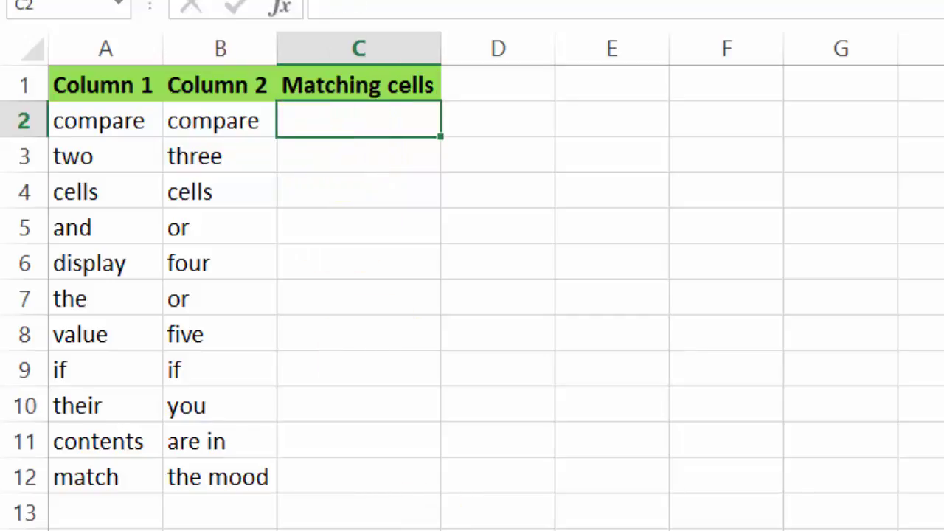
pyautogui.write('=')
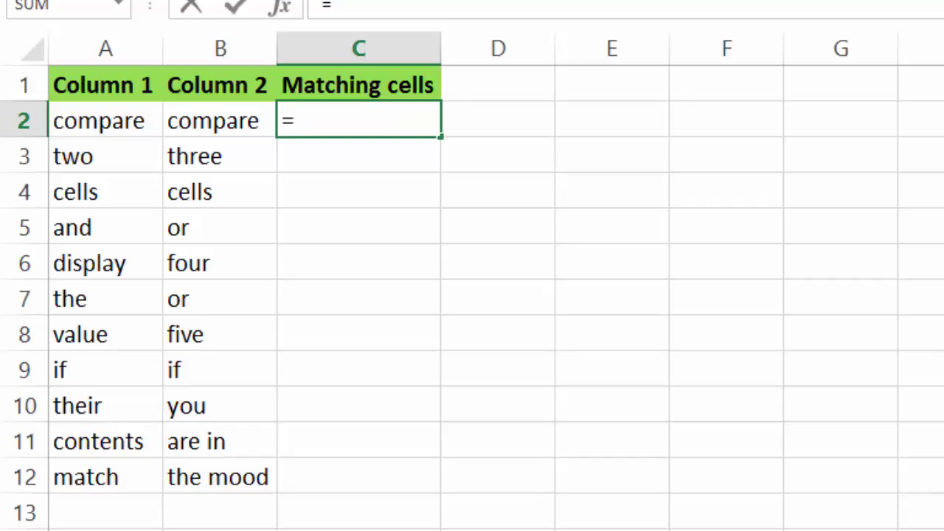
pyautogui.write('if')
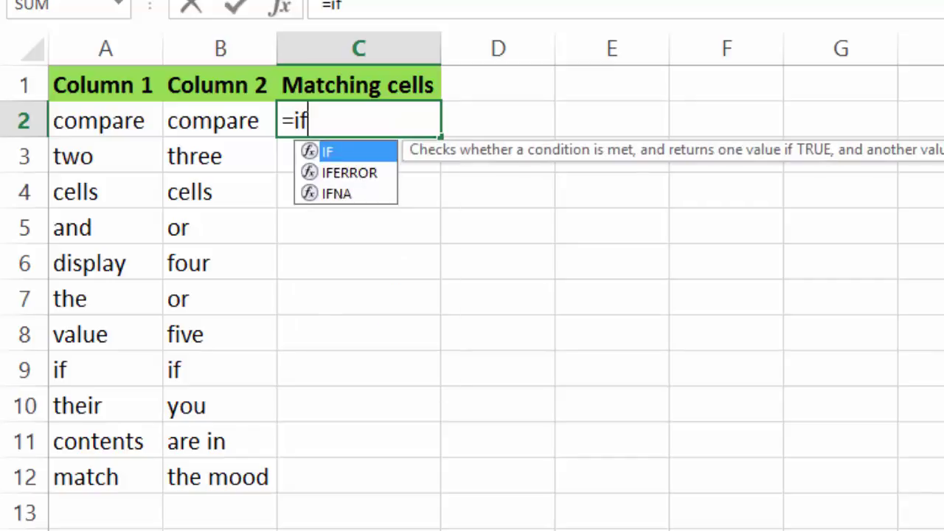
pyautogui.write('(')
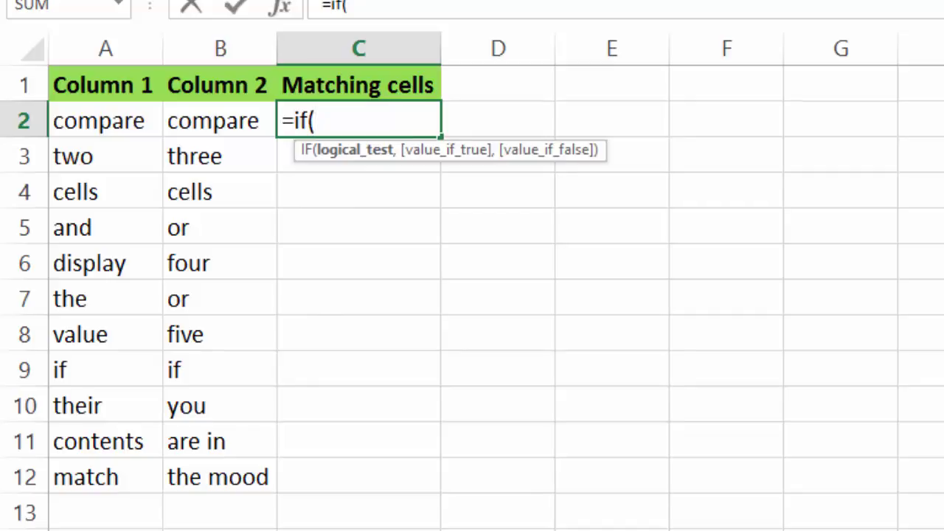
pyautogui.write('exac')
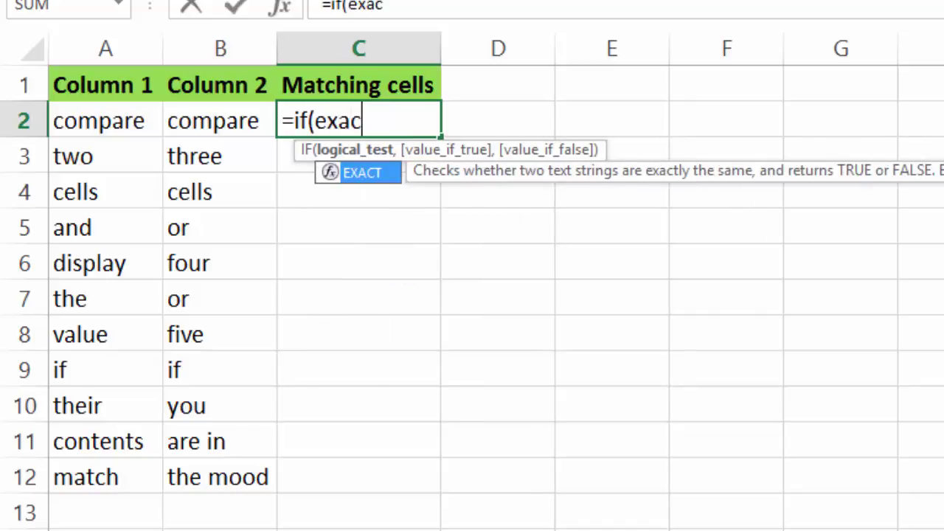
pyautogui.write('t')
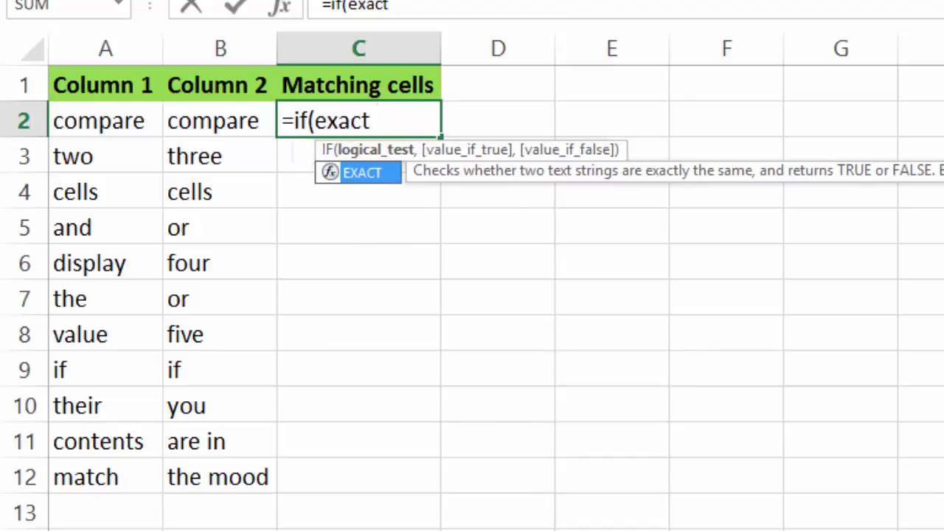
pyautogui.write('(')
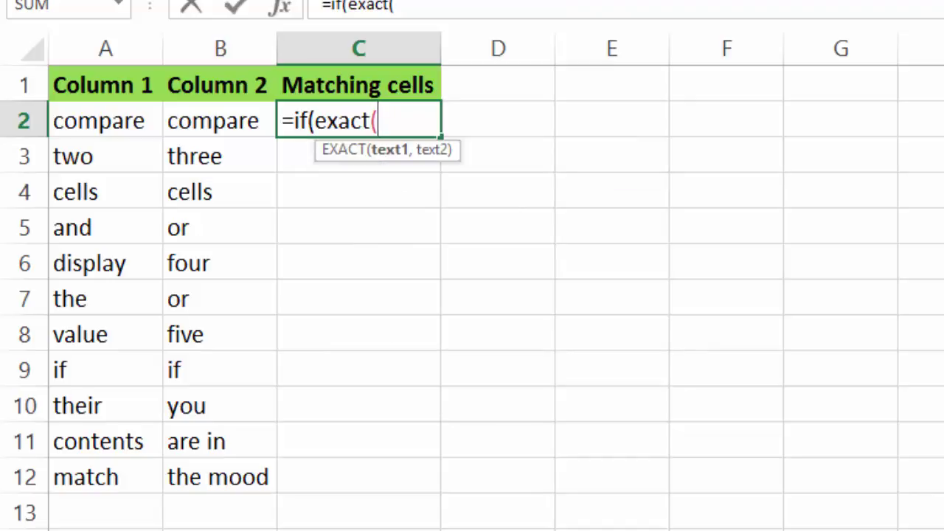
pyautogui.click(84, 121)
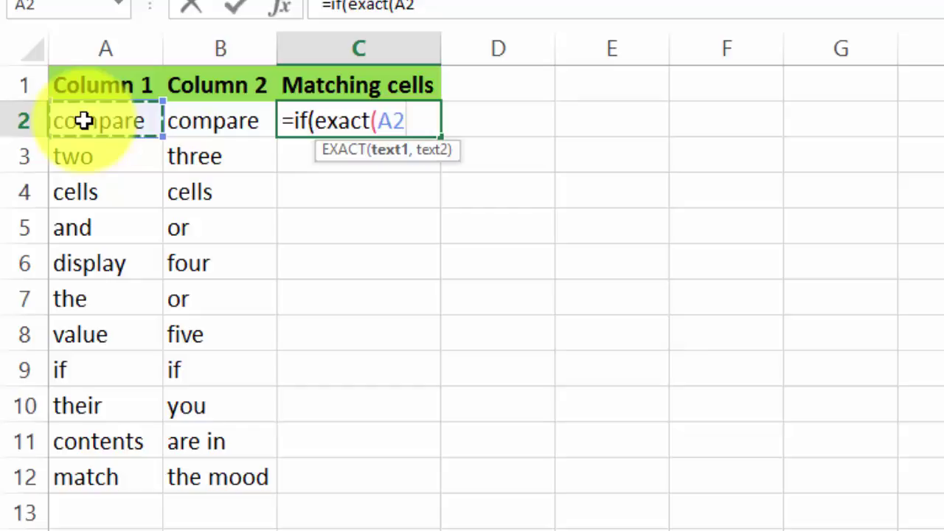
pyautogui.write(',')
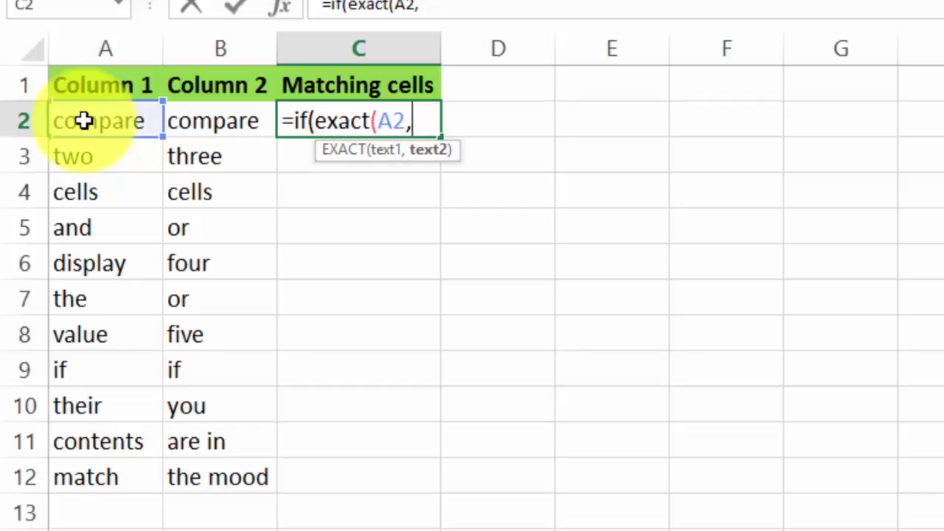
pyautogui.click(194, 121)
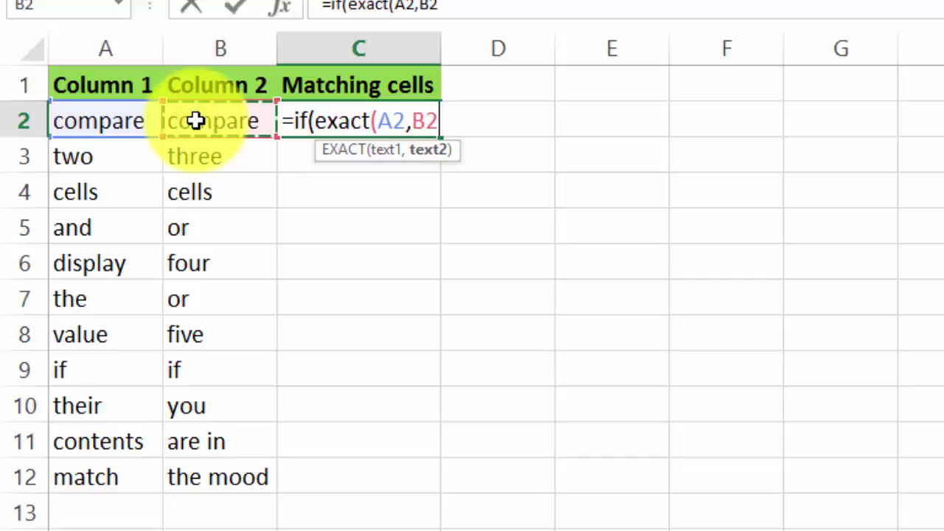
pyautogui.write(')')
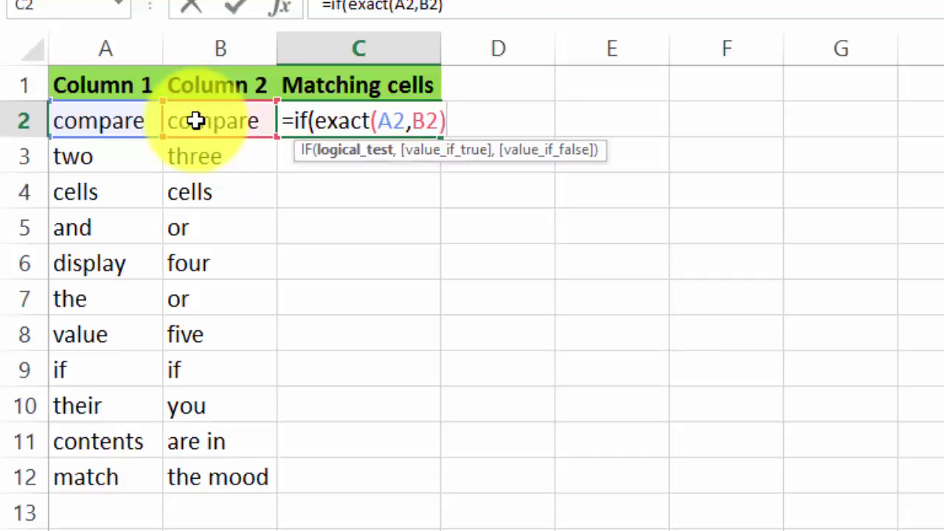
pyautogui.write(',')
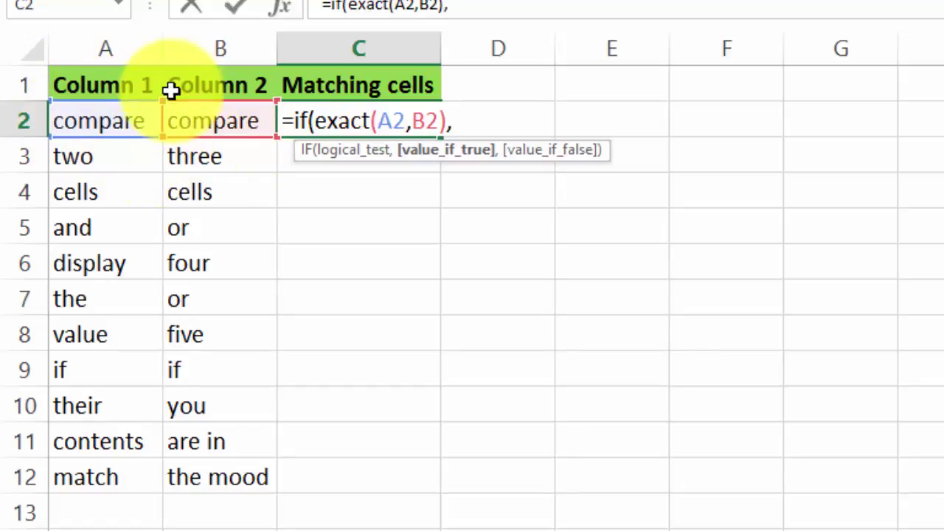
# - Complete C2 as =IF(EXACT(A2,B2),A2,"no match") so it shows compare
pyautogui.write('A2')
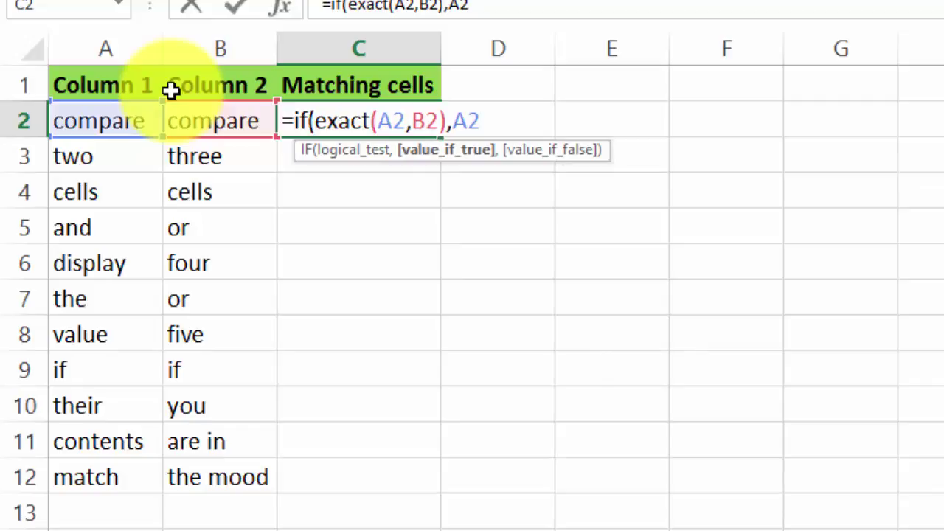
pyautogui.write(',')
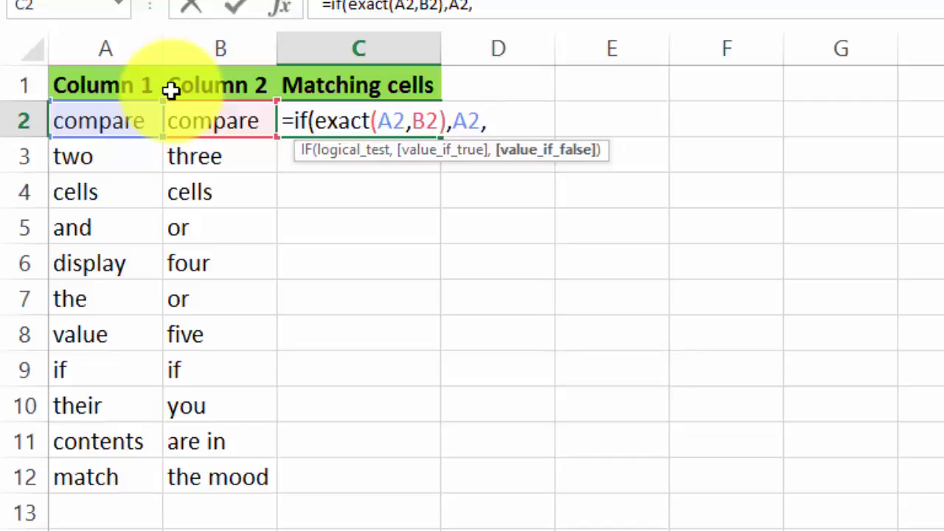
pyautogui.write('"d')
pyautogui.press('BackSpace')
pyautogui.write('no mat')
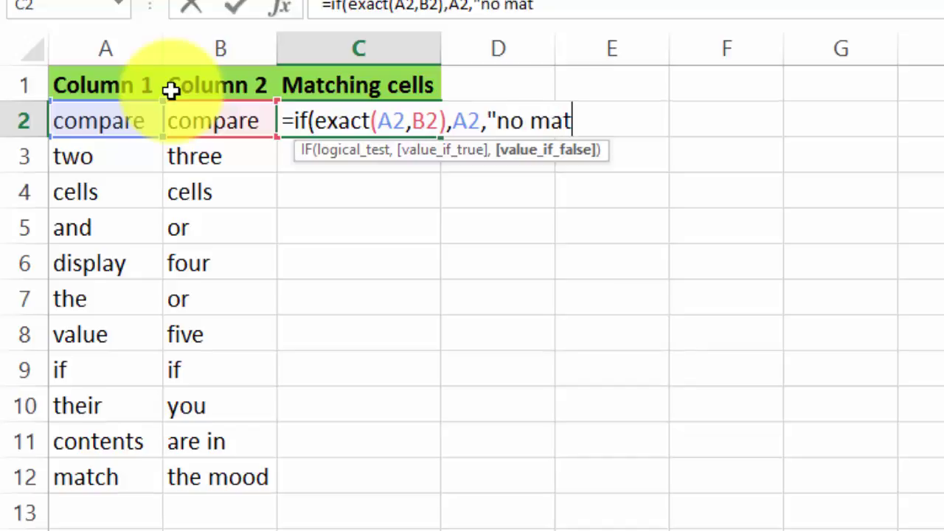
pyautogui.write('ch"')
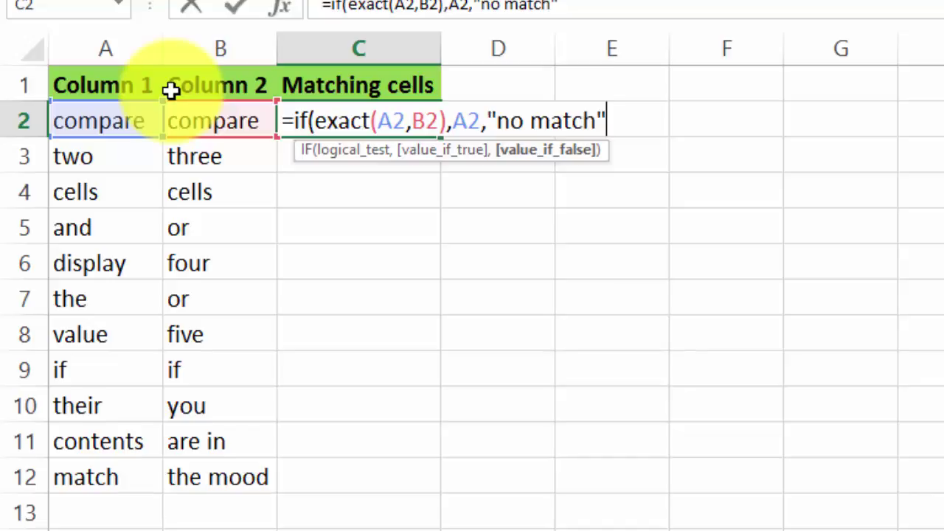
pyautogui.write(')')
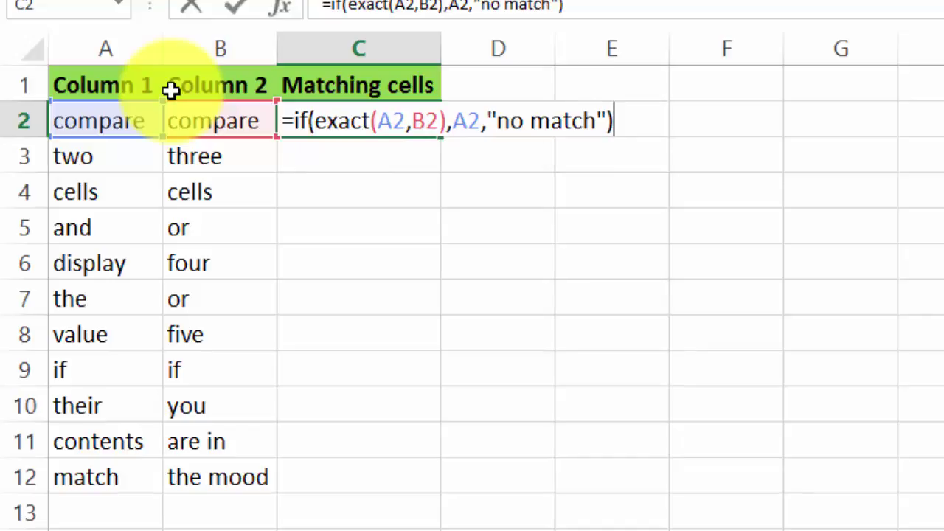
pyautogui.press('Return')
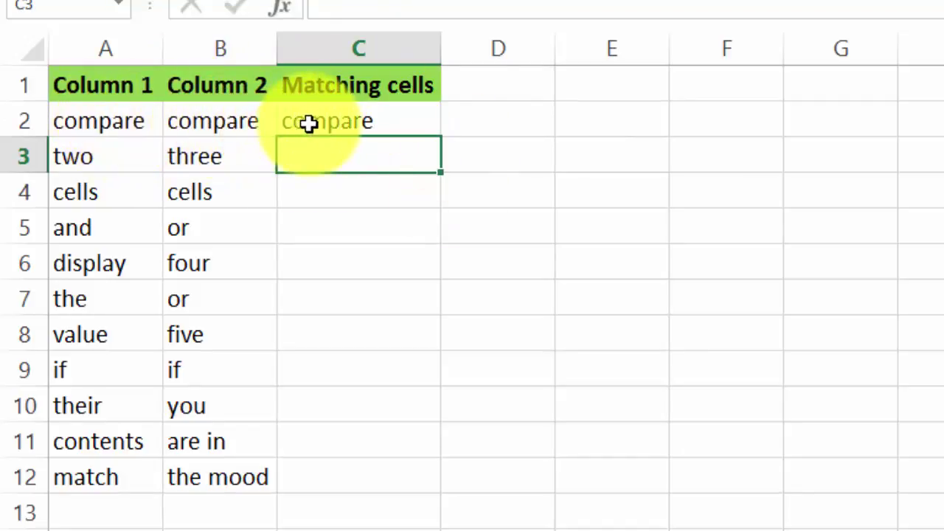
# - Fill the C2 formula down through C12
pyautogui.click(347, 126)
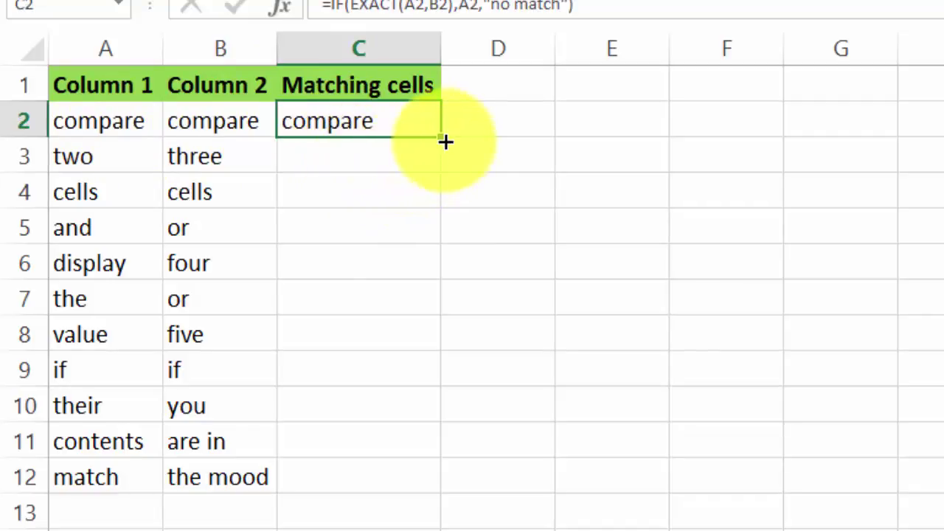
pyautogui.moveTo(438, 137); pyautogui.dragTo(420, 487)
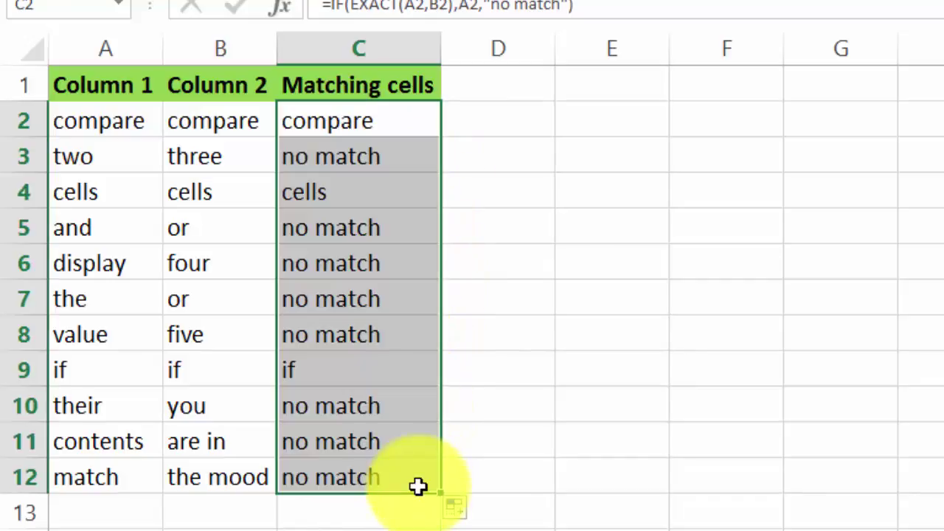
pyautogui.click(502, 362)
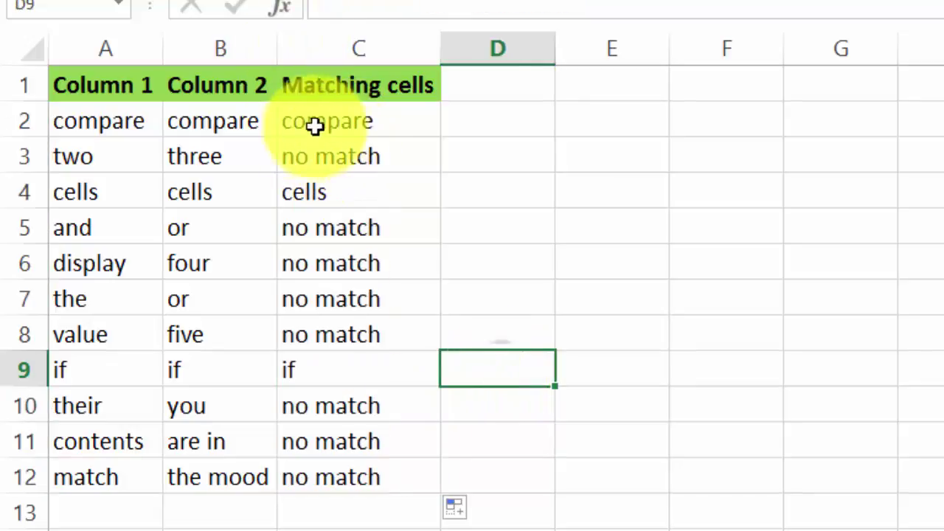
pyautogui.click(79, 120)
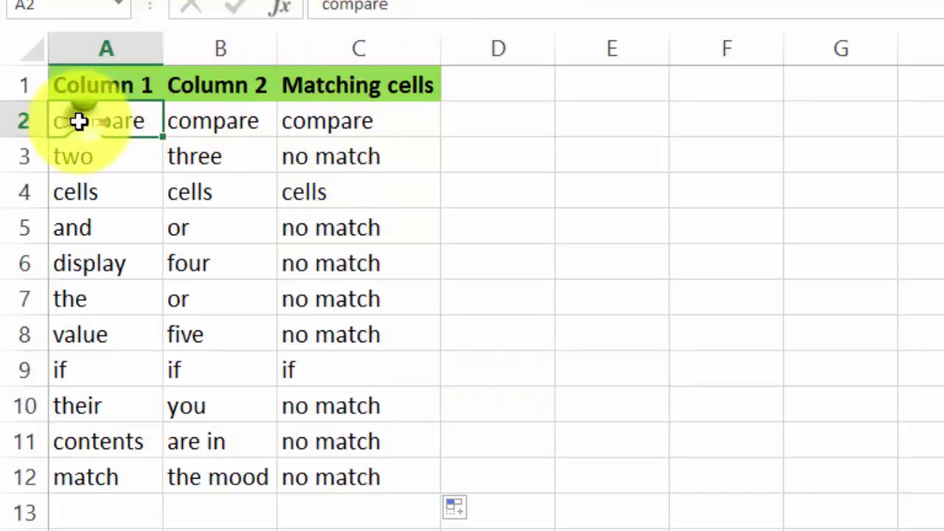
pyautogui.moveTo(106, 126); pyautogui.dragTo(194, 124)
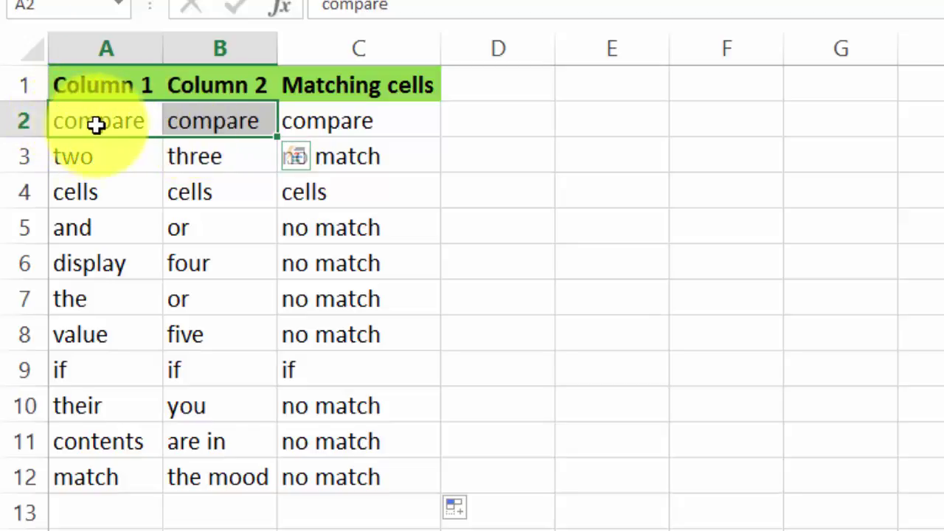
pyautogui.click(329, 121)
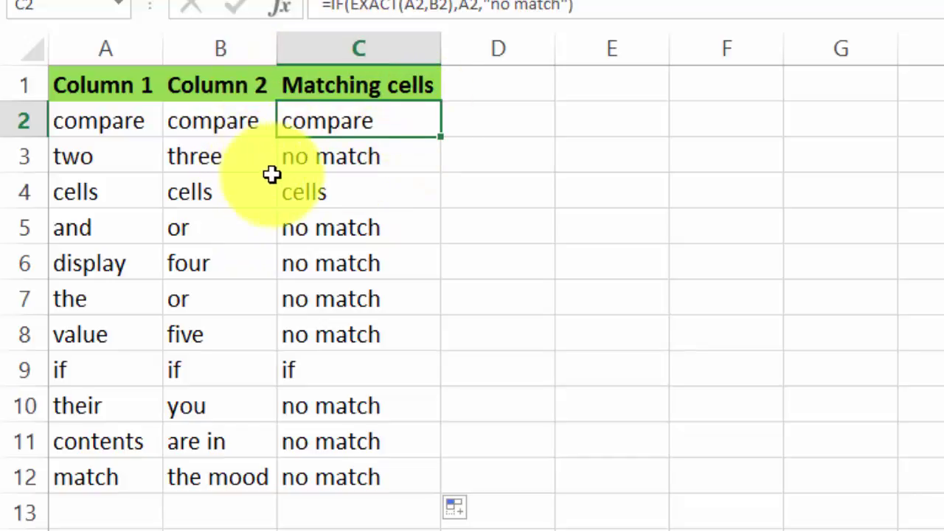
pyautogui.moveTo(122, 153); pyautogui.dragTo(306, 163)
pyautogui.moveTo(63, 237); pyautogui.dragTo(287, 322)
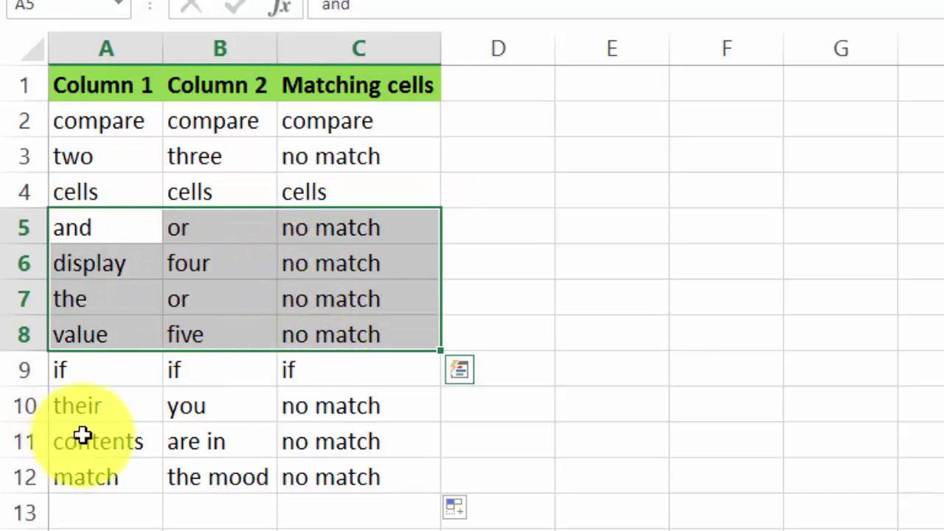
pyautogui.moveTo(88, 406); pyautogui.dragTo(346, 472)
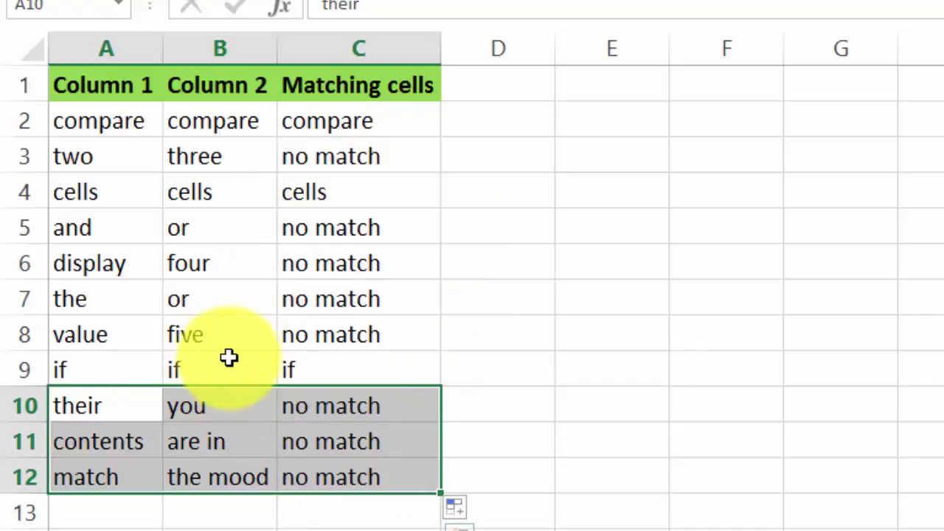